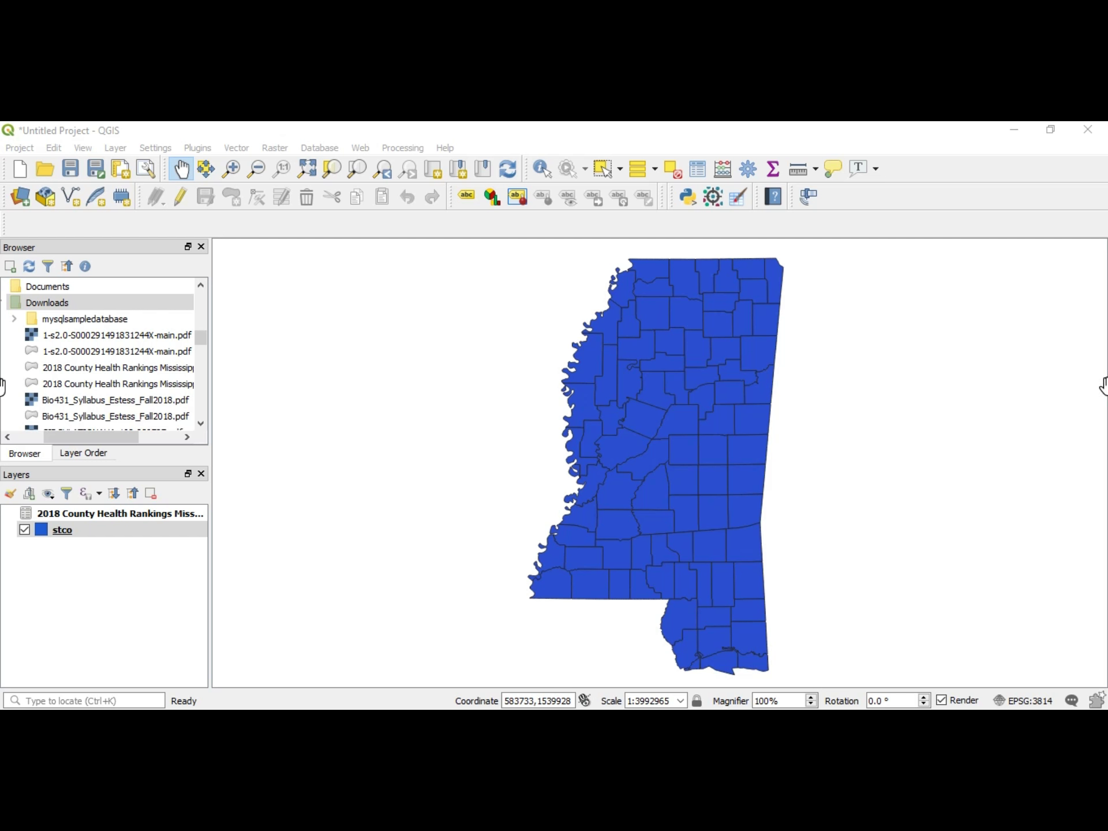
Open the stco layer's properties on the Joins page, which lists no joins yet.
{"action": "left_click", "coordinate": [131, 516]}
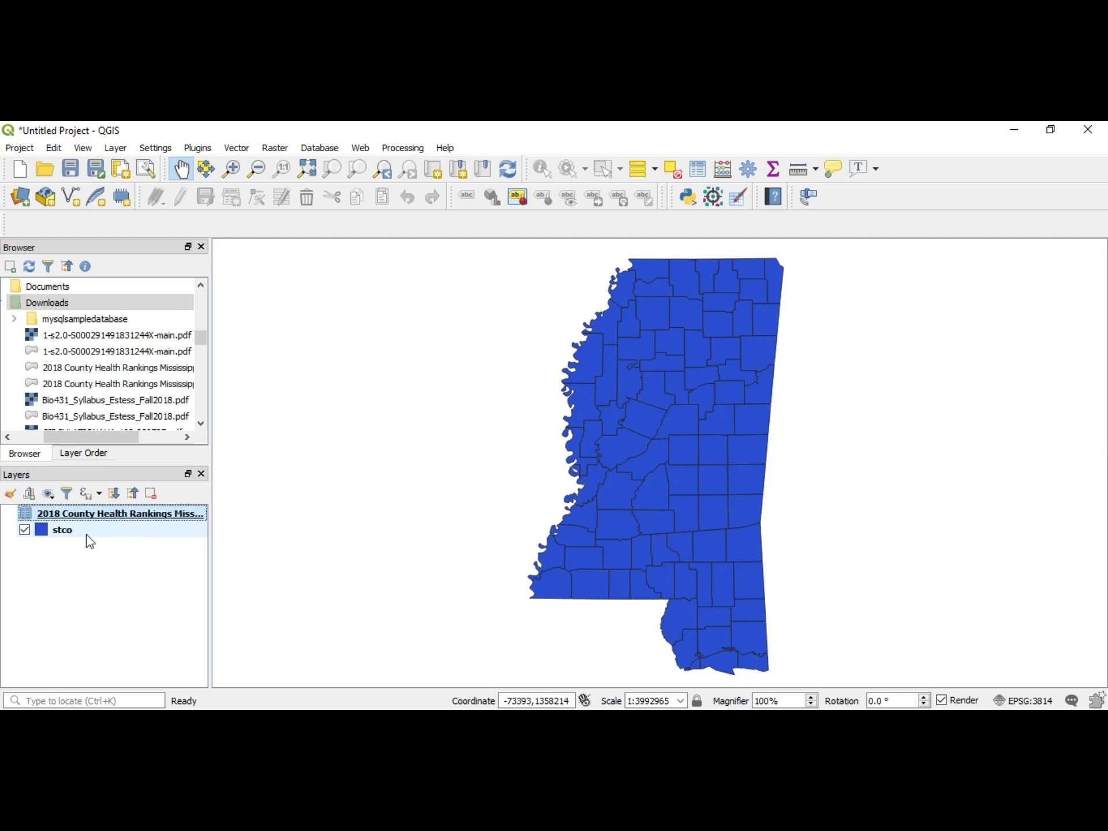
{"action": "left_click", "coordinate": [60, 534]}
{"action": "right_click", "coordinate": [60, 534]}
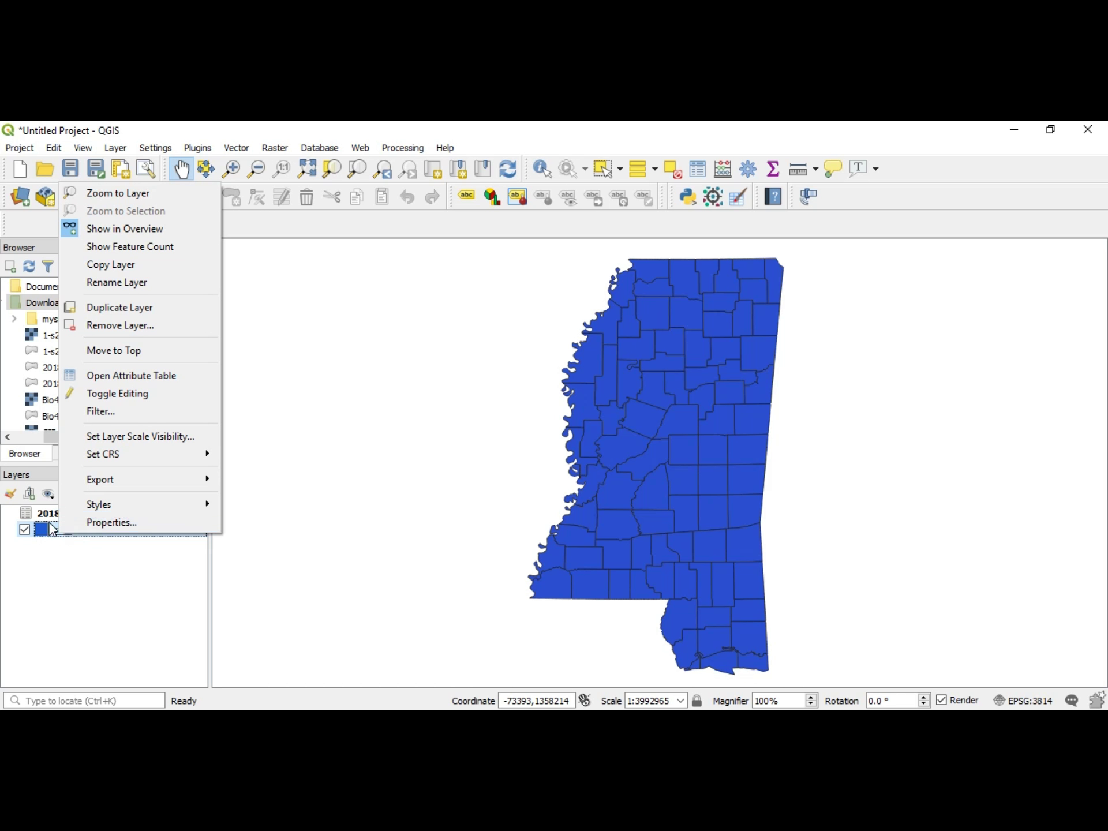
{"action": "left_click", "coordinate": [57, 534]}
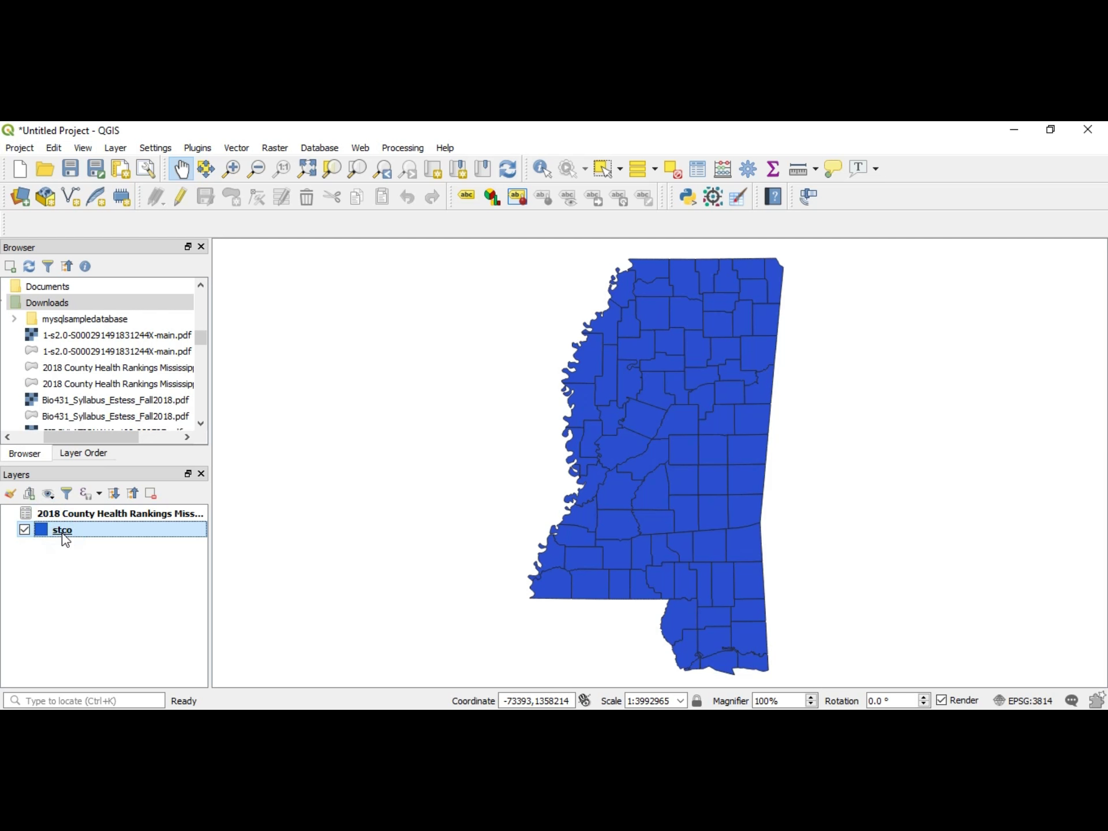
{"action": "double_click", "coordinate": [65, 531]}
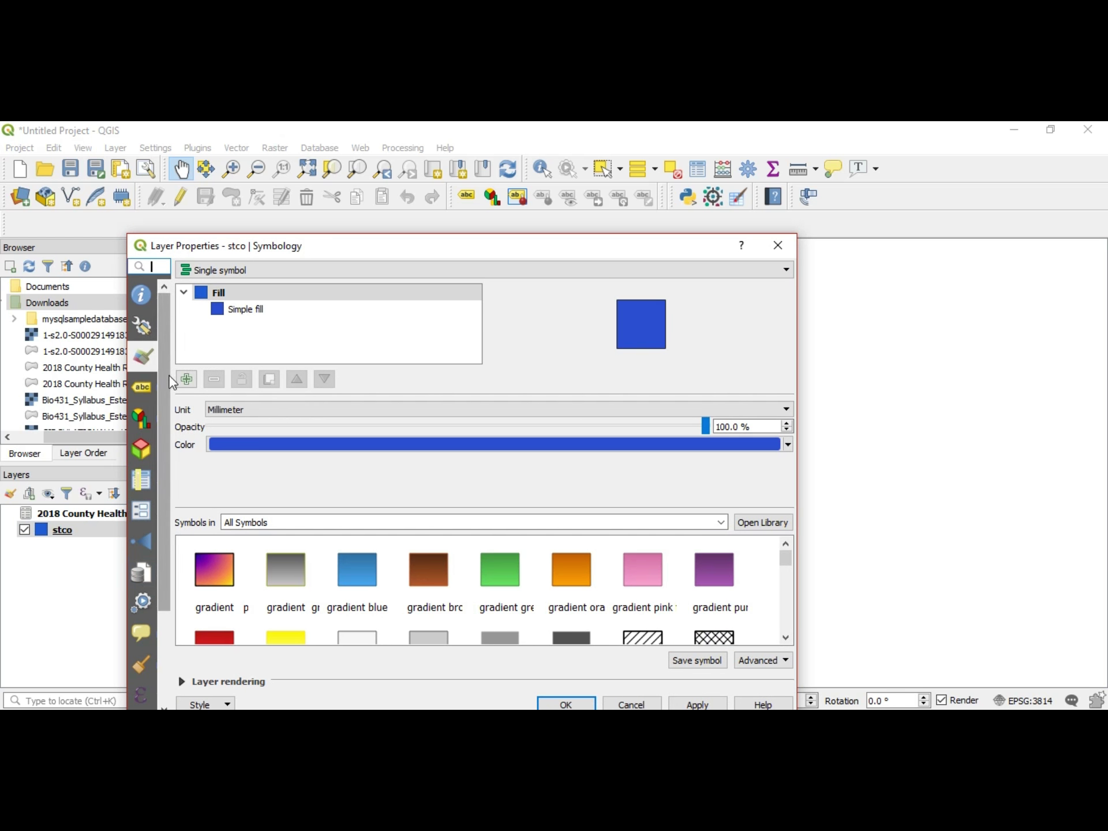
{"action": "scroll", "coordinate": [158, 458], "scroll_direction": "down", "scroll_amount": 2}
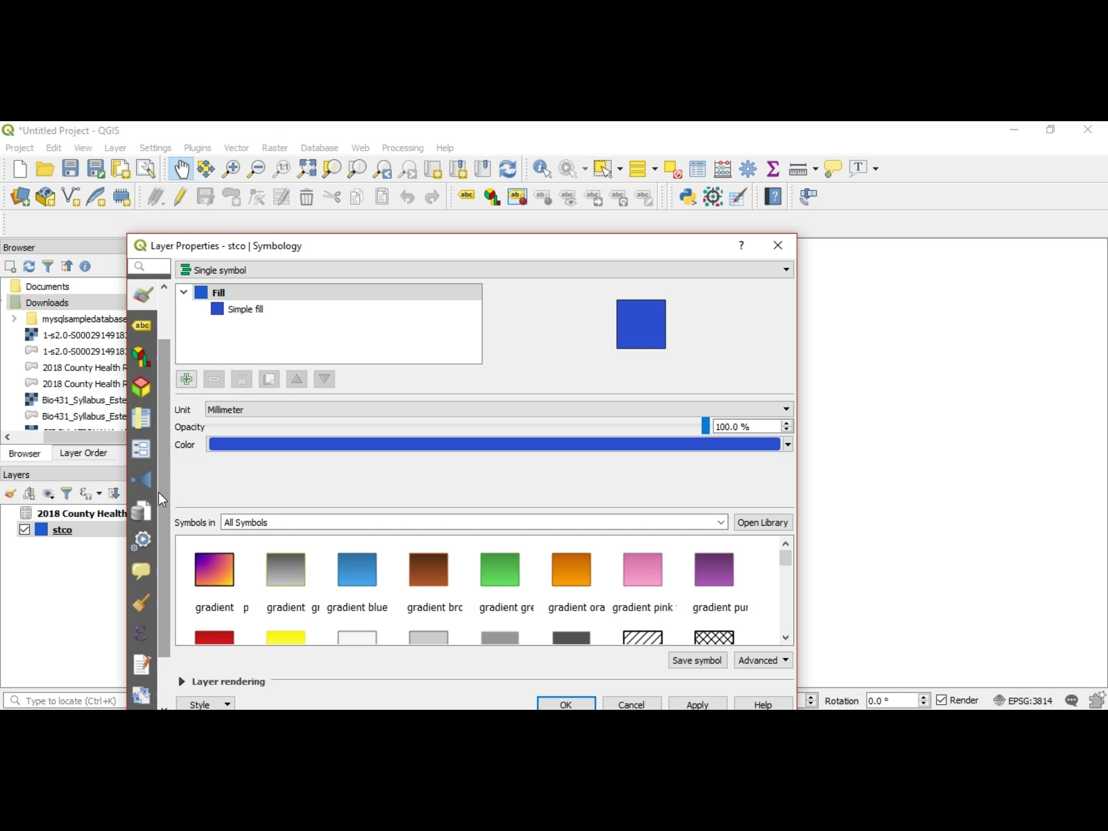
{"action": "left_click", "coordinate": [149, 480]}
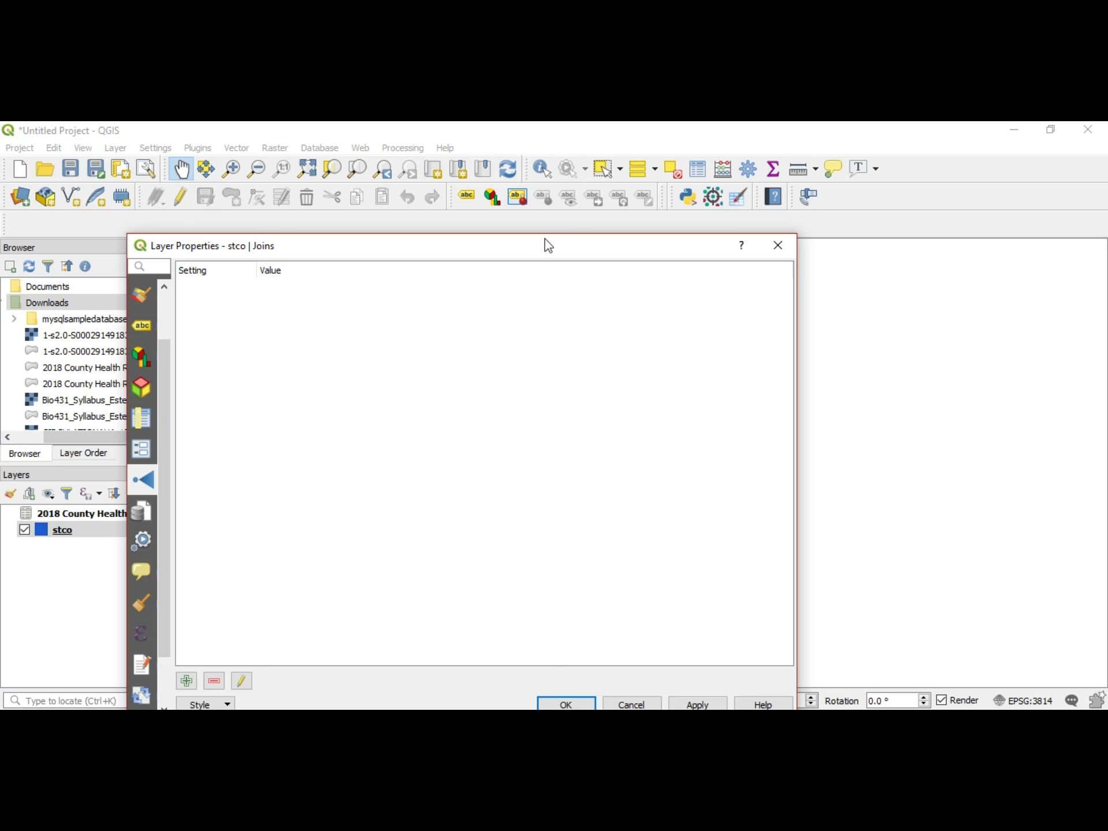
{"action": "left_click_drag", "start_coordinate": [552, 248], "coordinate": [723, 183]}
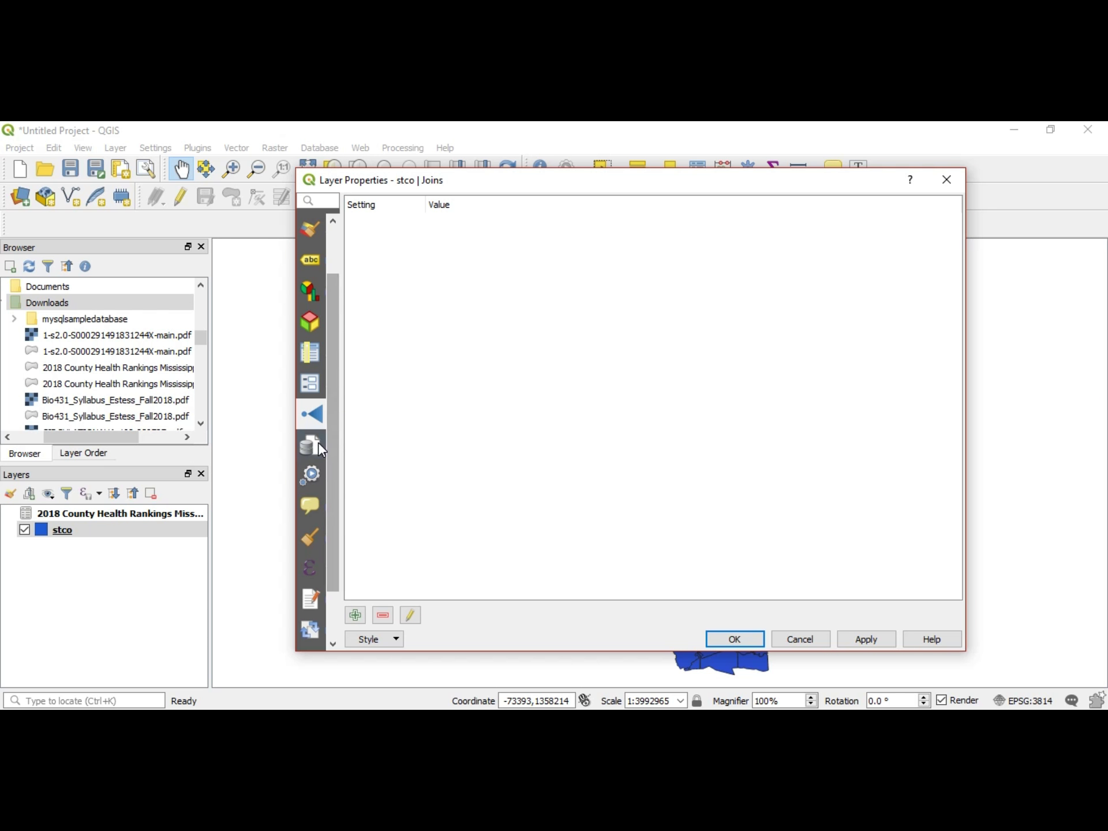
Add a new join from the health rankings table using County as the join field.
{"action": "left_click", "coordinate": [355, 615]}
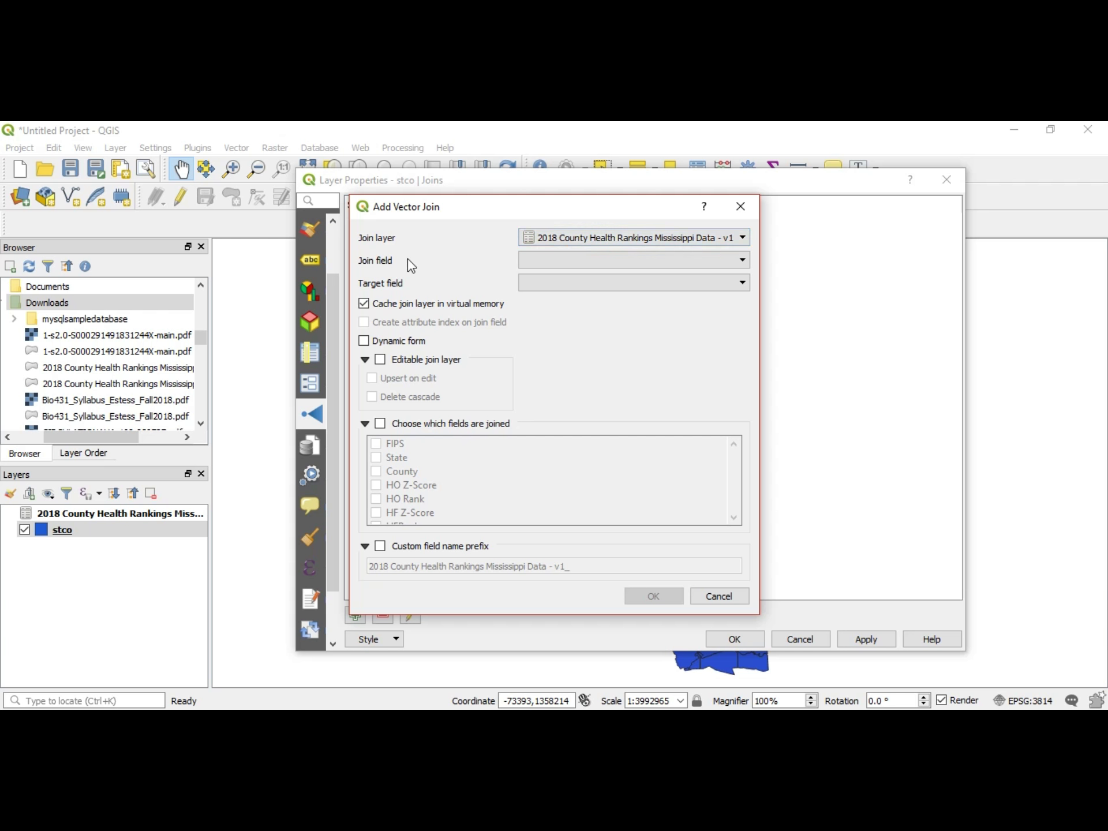
{"action": "left_click", "coordinate": [604, 266]}
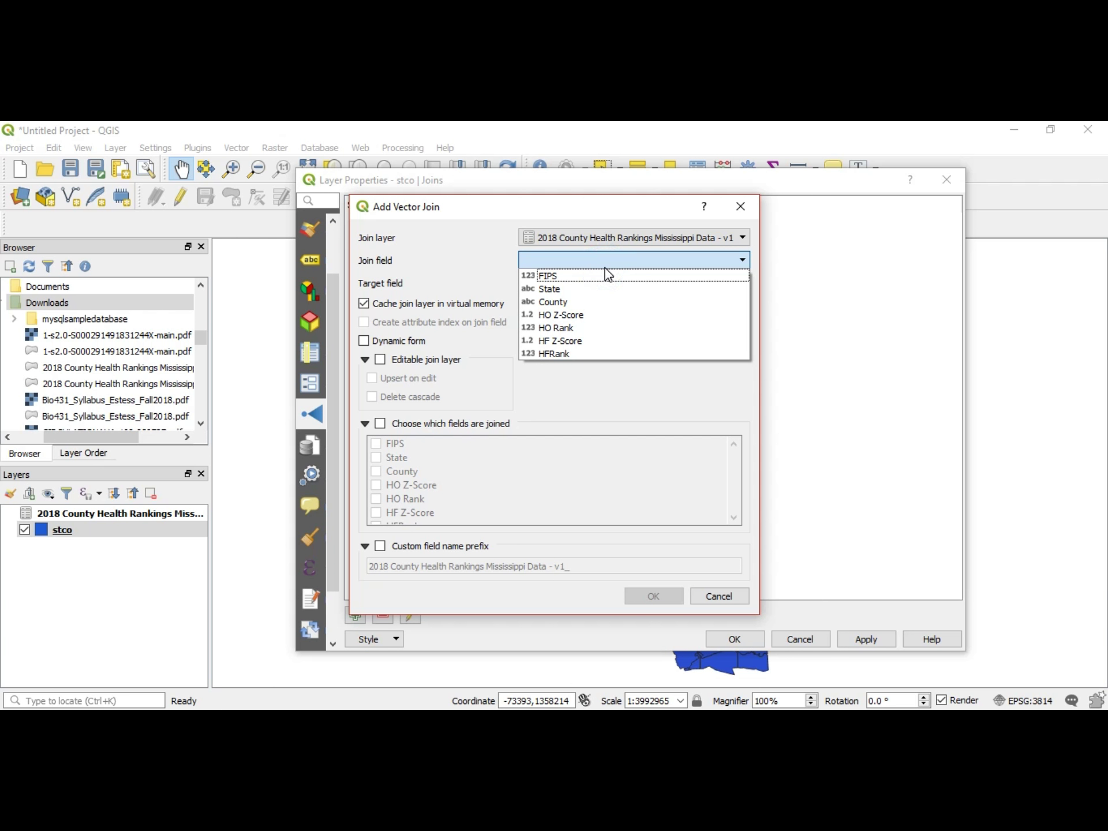
{"action": "left_click", "coordinate": [605, 301]}
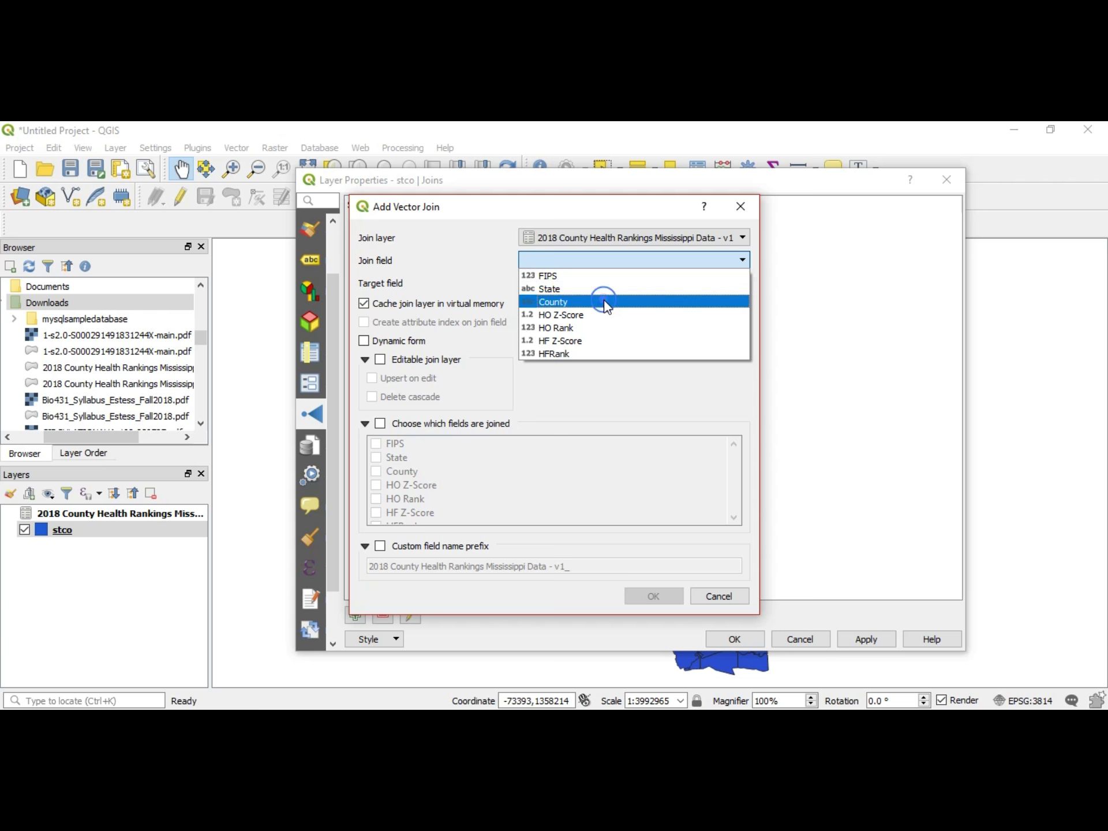
{"action": "left_click", "coordinate": [613, 284]}
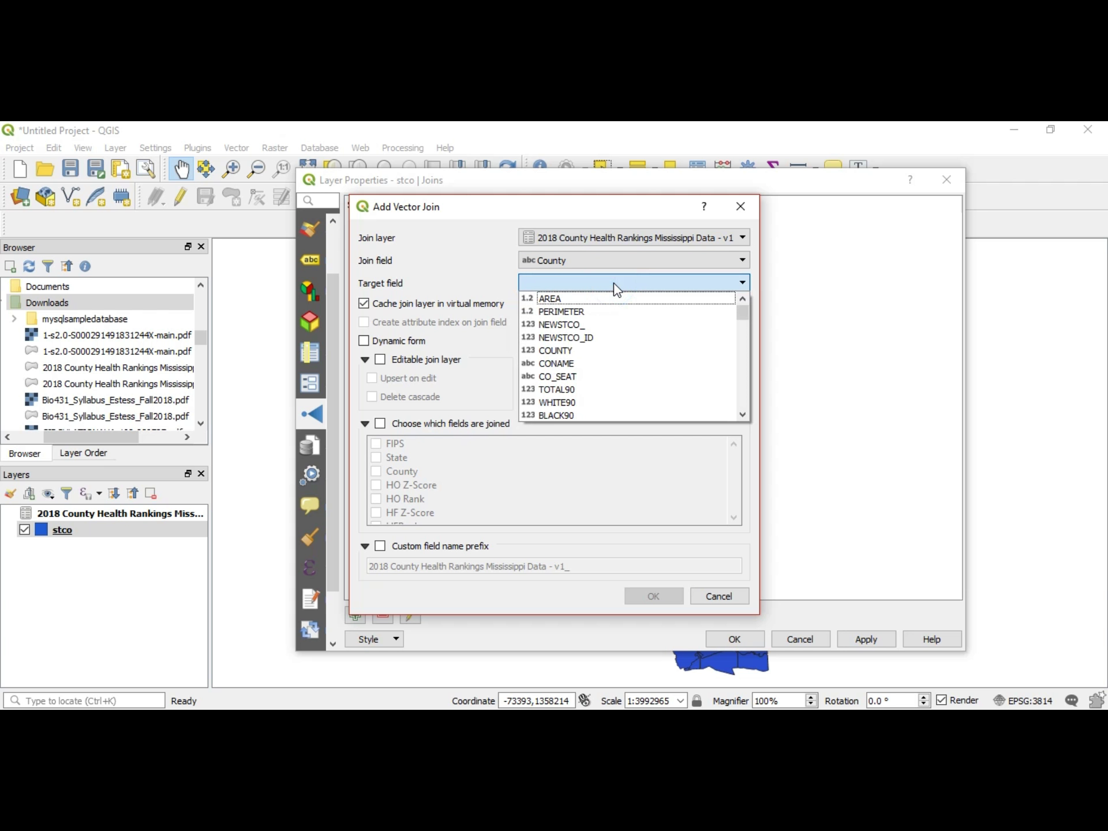
{"action": "mouse_move", "coordinate": [743, 311]}
{"action": "left_mouse_down"}
{"action": "mouse_move", "coordinate": [738, 406]}
{"action": "mouse_move", "coordinate": [743, 296]}
{"action": "left_mouse_up"}
{"action": "left_click", "coordinate": [649, 266]}
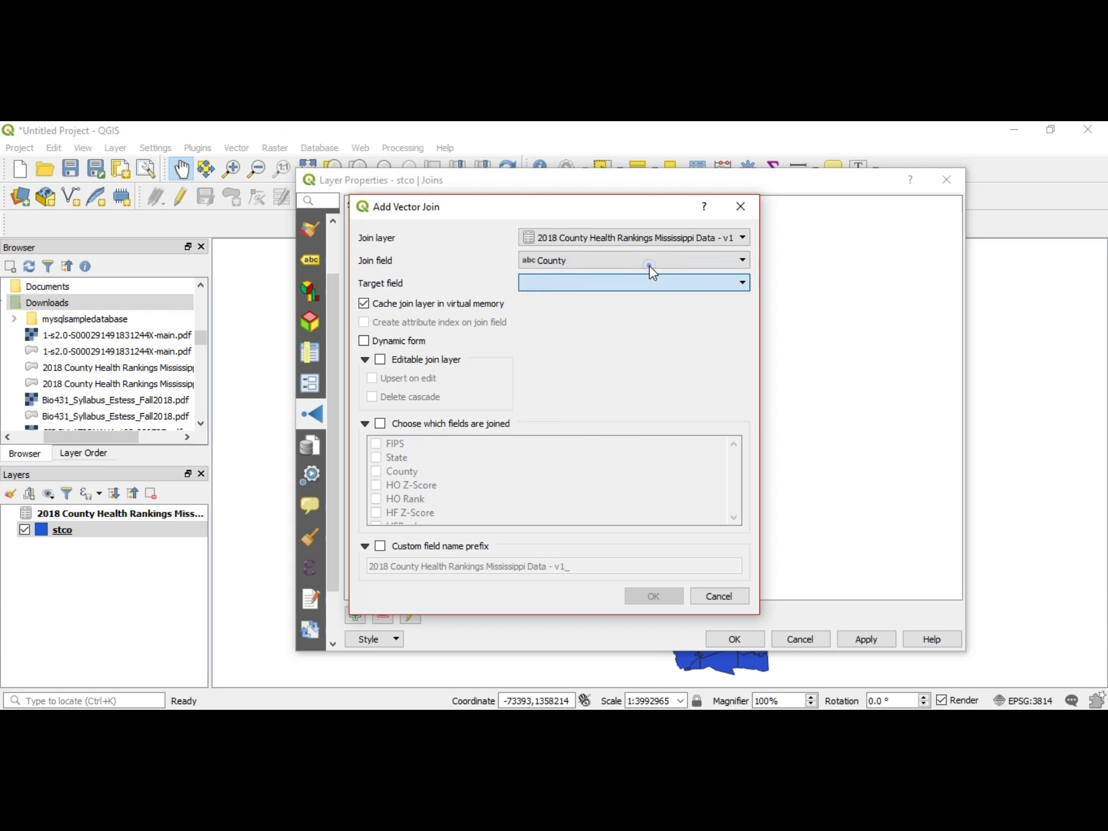
{"action": "left_click", "coordinate": [649, 265]}
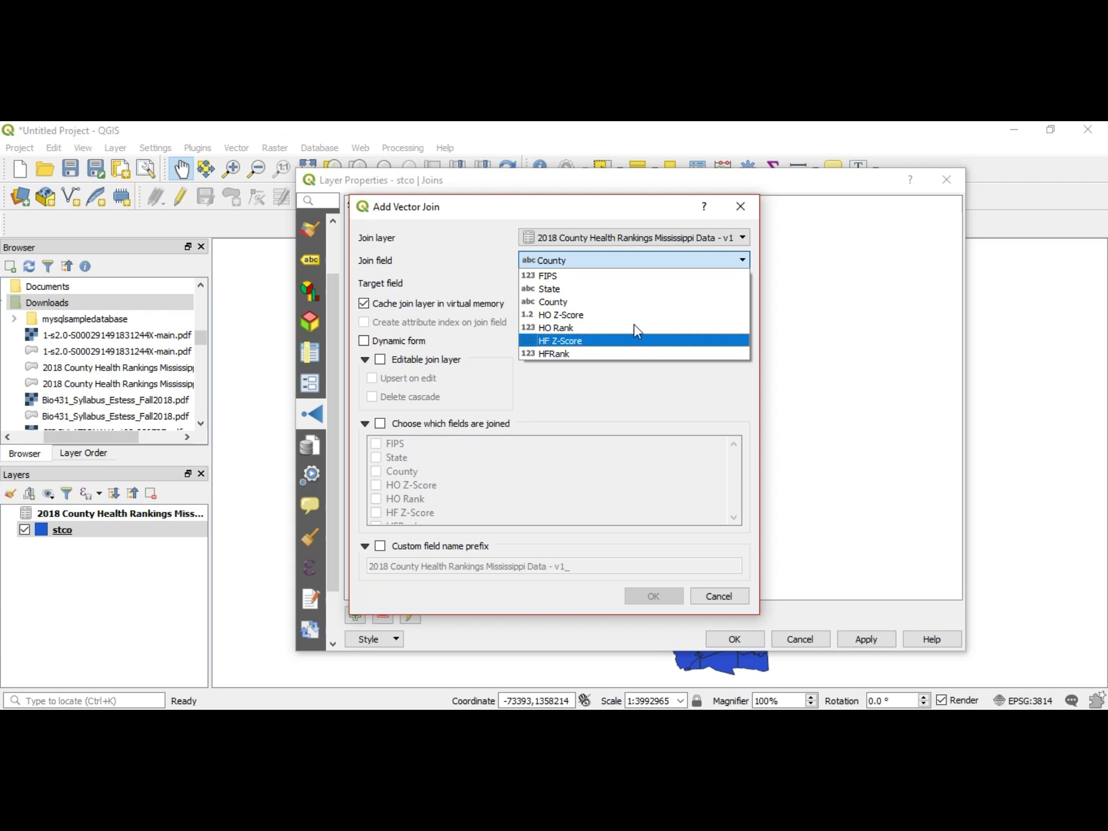
{"action": "left_click", "coordinate": [639, 301]}
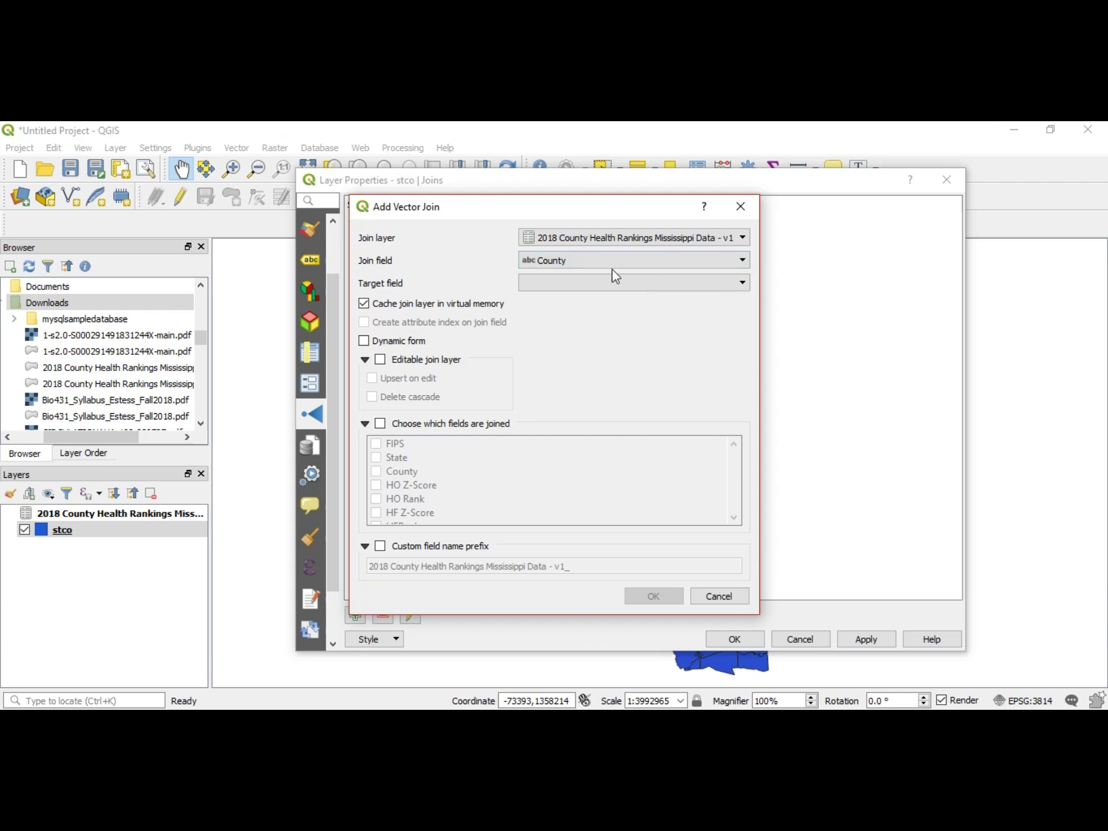
Match the join to stco's CONAME target field and turn on the dynamic form option.
{"action": "left_click", "coordinate": [611, 281]}
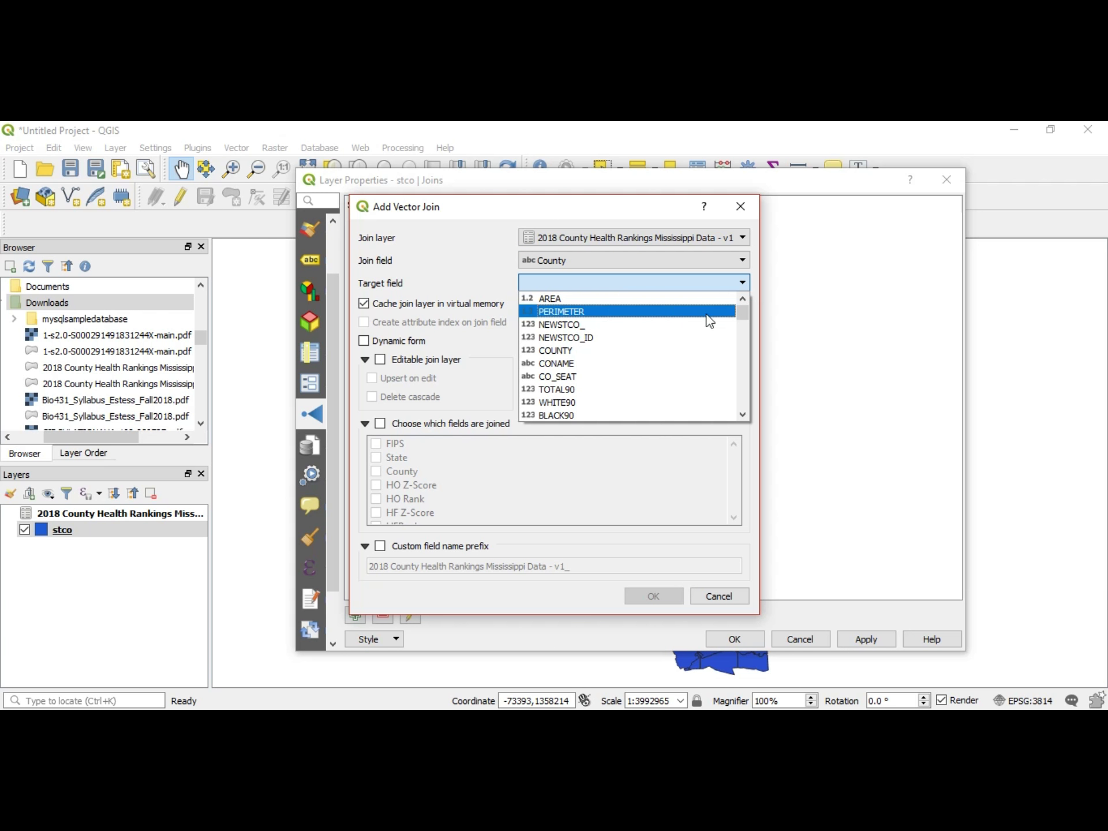
{"action": "left_click_drag", "start_coordinate": [742, 310], "coordinate": [735, 314]}
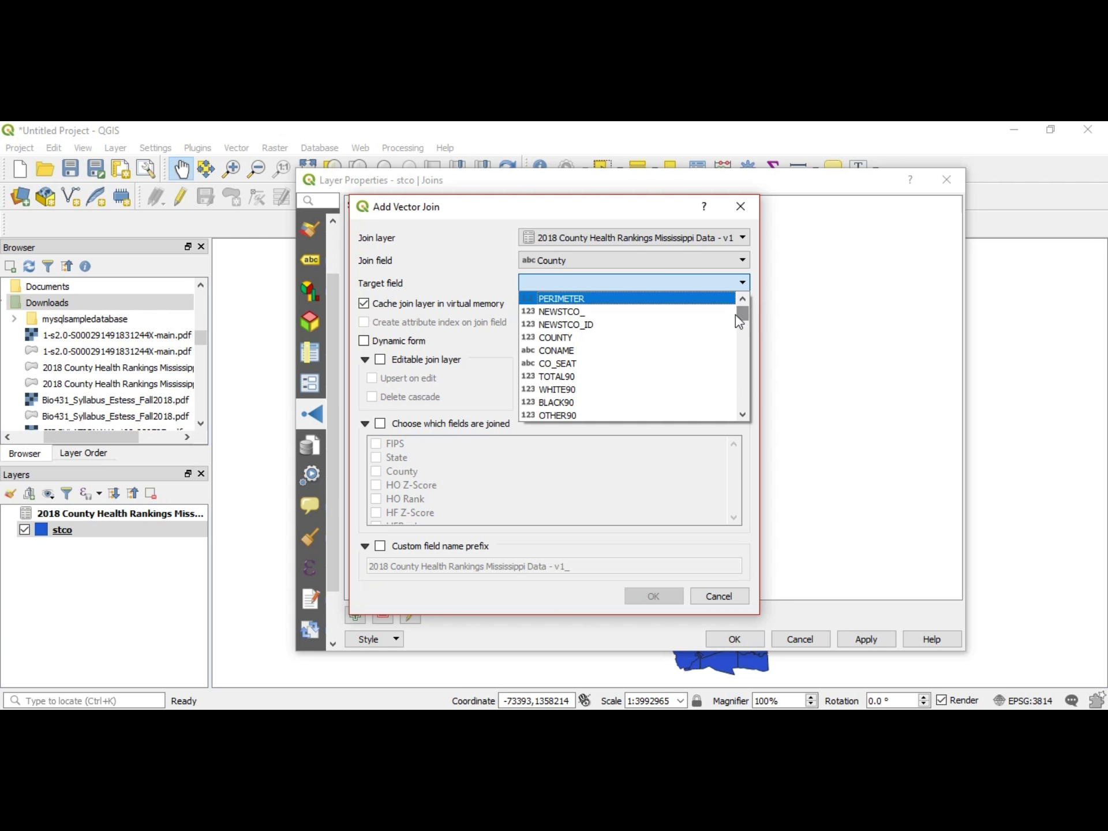
{"action": "left_click", "coordinate": [623, 352]}
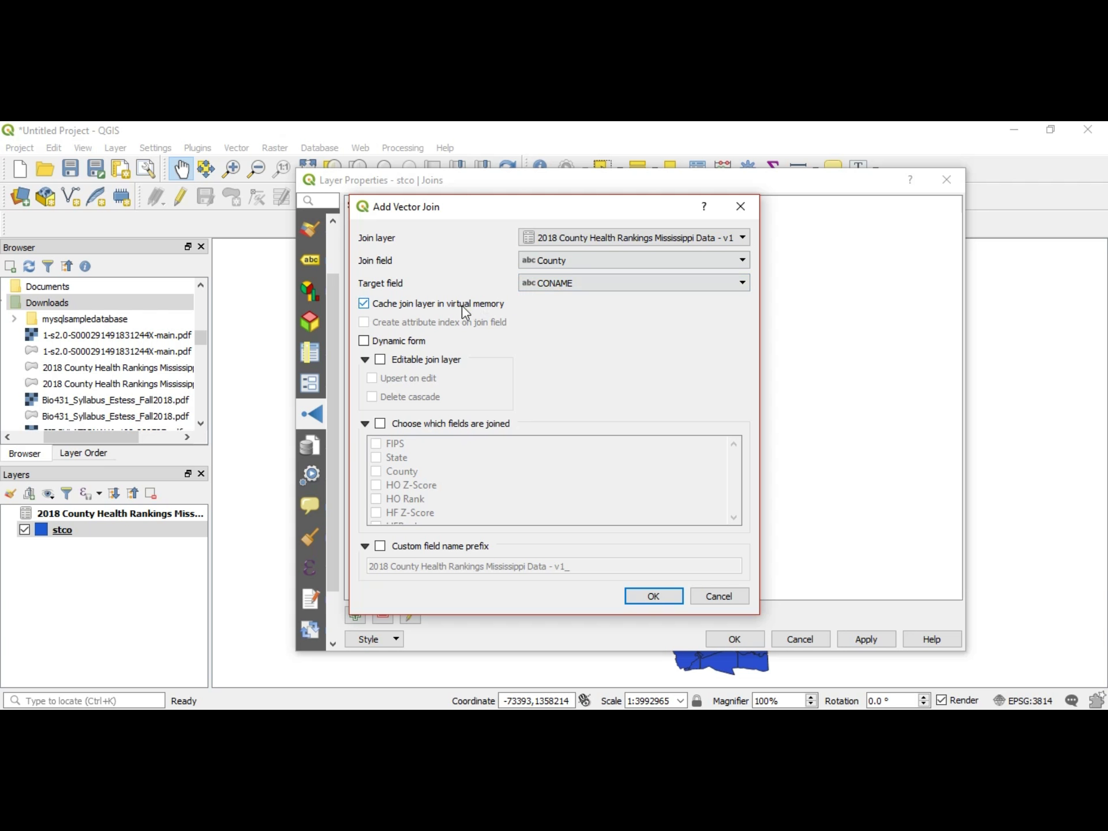
{"action": "left_click", "coordinate": [364, 341]}
Make the joined table editable with upsert on edit, and enable choosing joined fields.
{"action": "left_click", "coordinate": [379, 360]}
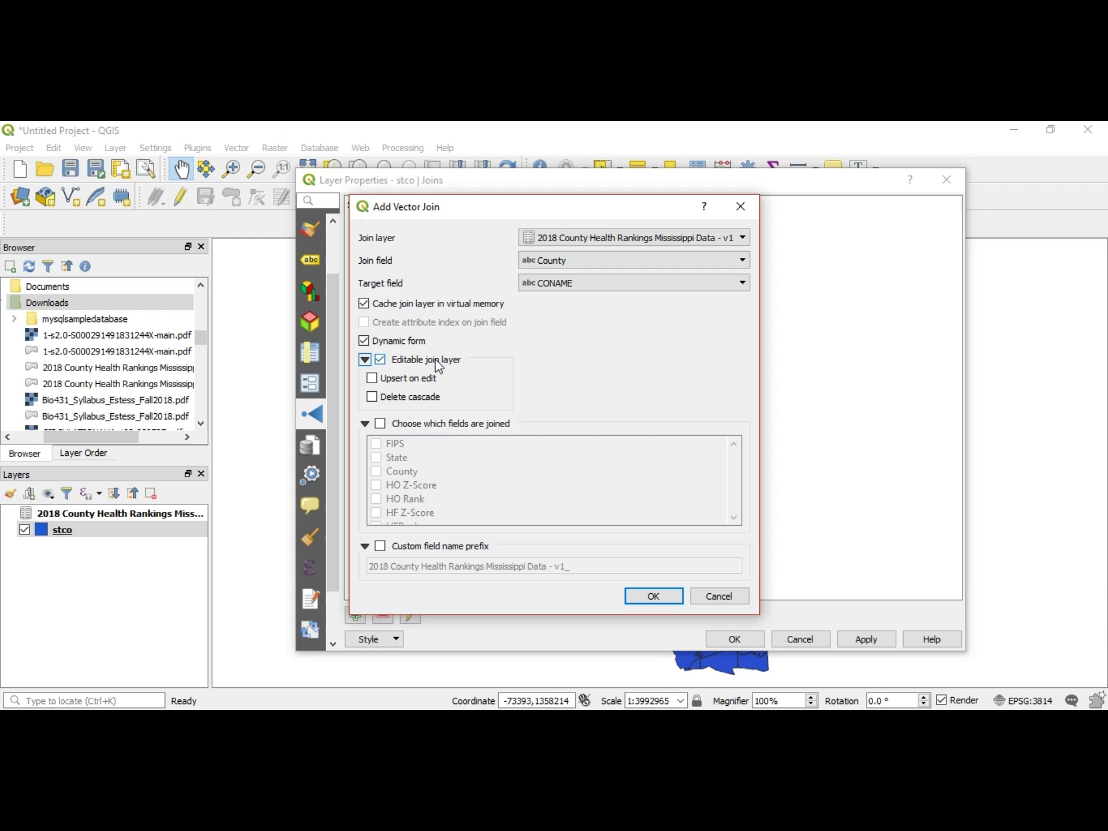
{"action": "left_click", "coordinate": [372, 378]}
{"action": "left_click", "coordinate": [381, 424]}
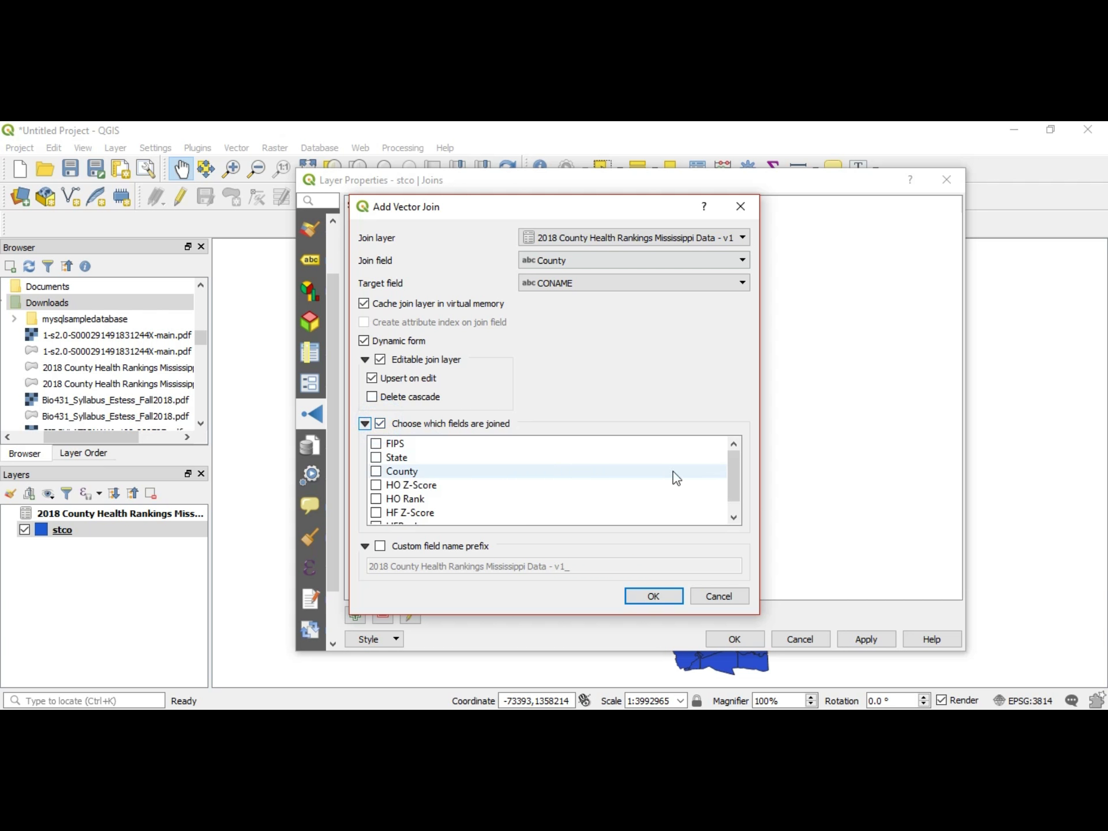
Limit the joined fields to HO Z-Score, HO Rank, HF Z-Score and HFRank.
{"action": "left_click", "coordinate": [734, 471]}
{"action": "left_click_drag", "start_coordinate": [735, 472], "coordinate": [735, 459]}
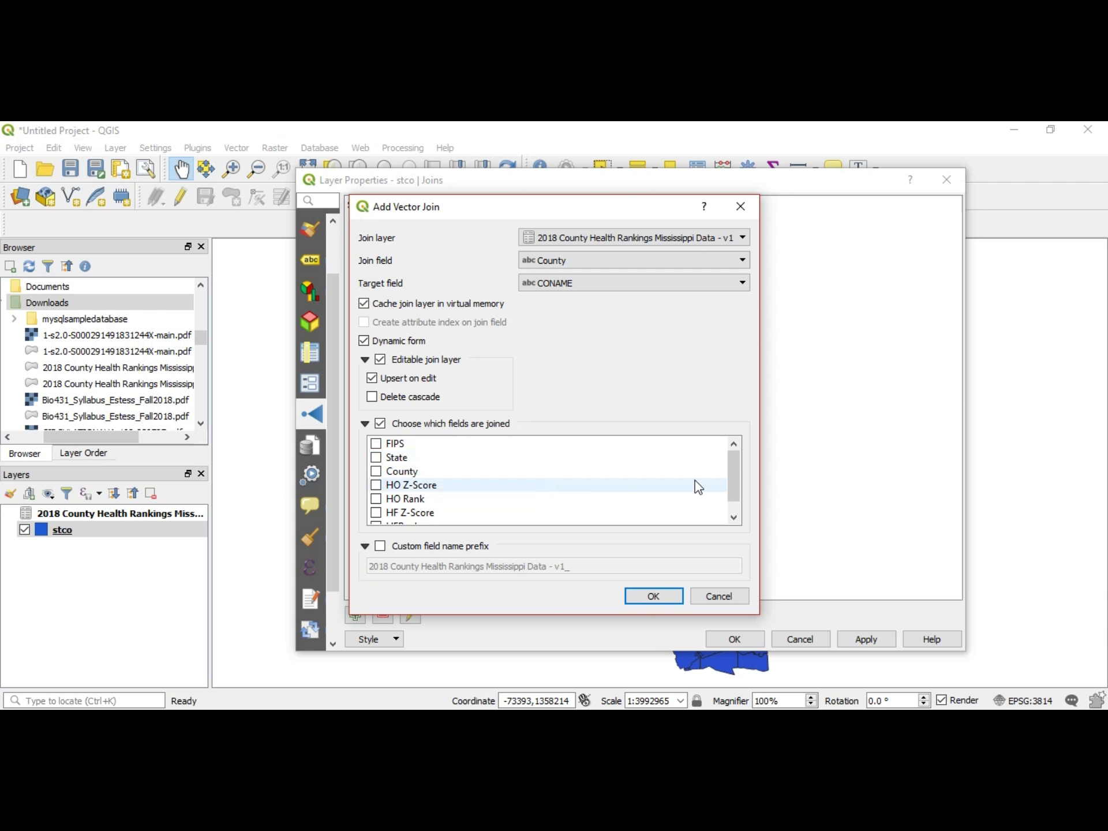
{"action": "left_click_drag", "start_coordinate": [730, 477], "coordinate": [733, 487]}
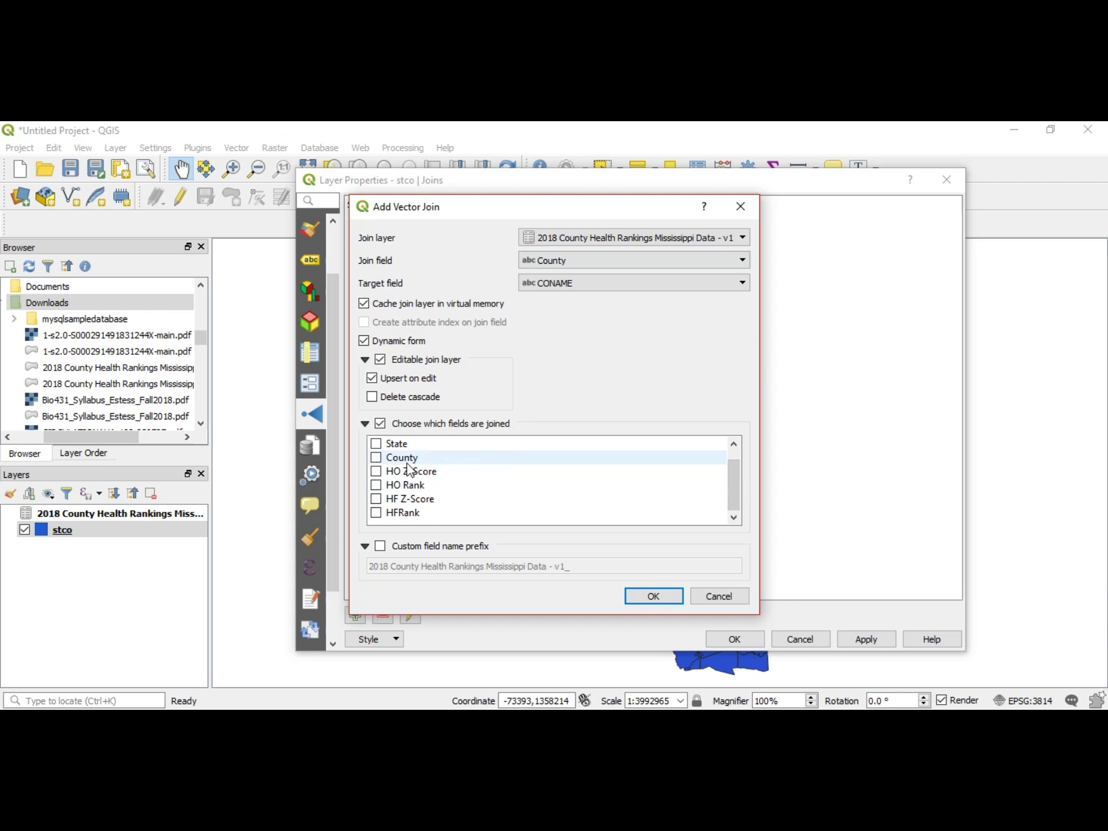
{"action": "left_click", "coordinate": [376, 472]}
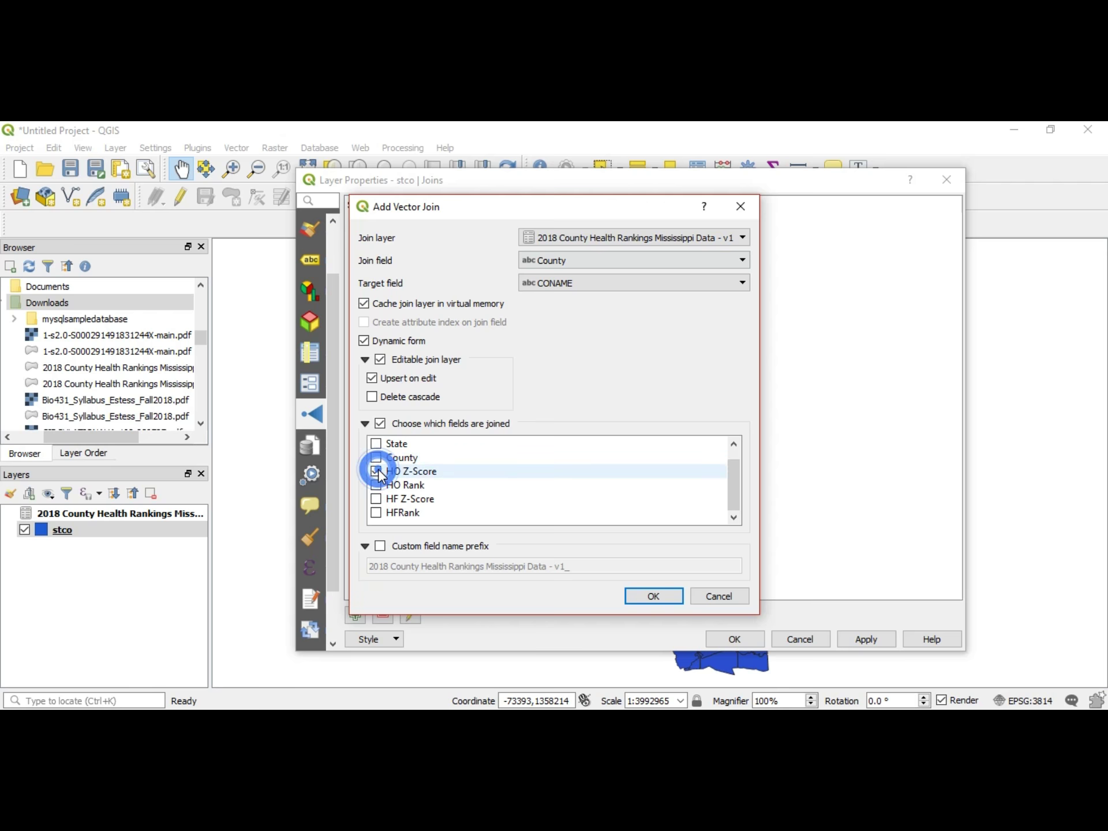
{"action": "left_click", "coordinate": [376, 500]}
{"action": "left_click", "coordinate": [377, 514]}
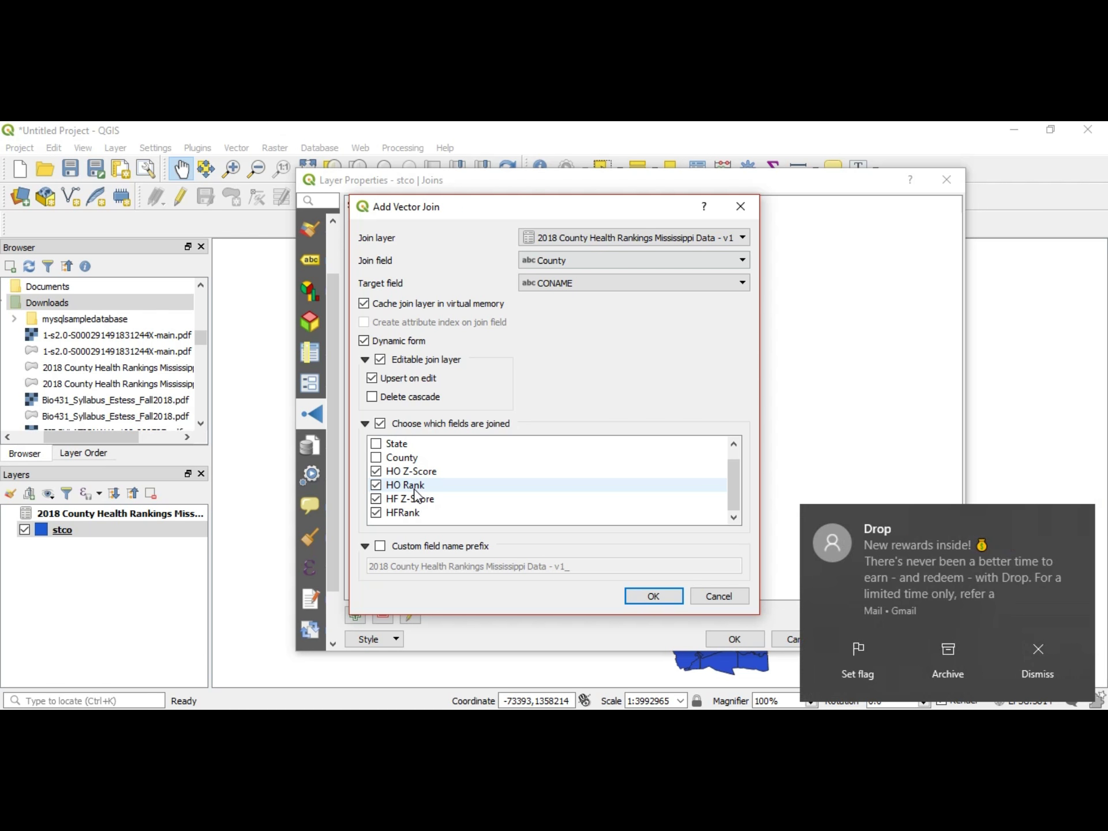
Enable a custom field name prefix, clear its default text, and confirm the join.
{"action": "left_click", "coordinate": [1039, 658]}
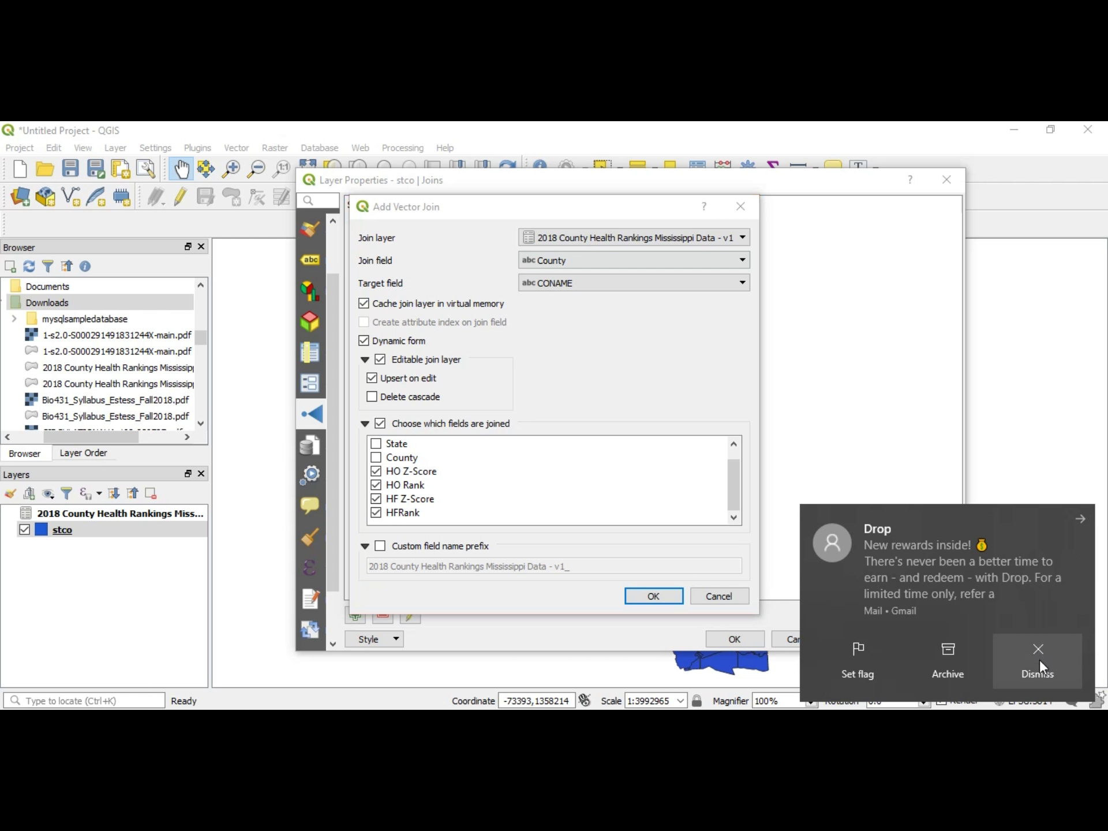
{"action": "left_click", "coordinate": [437, 512]}
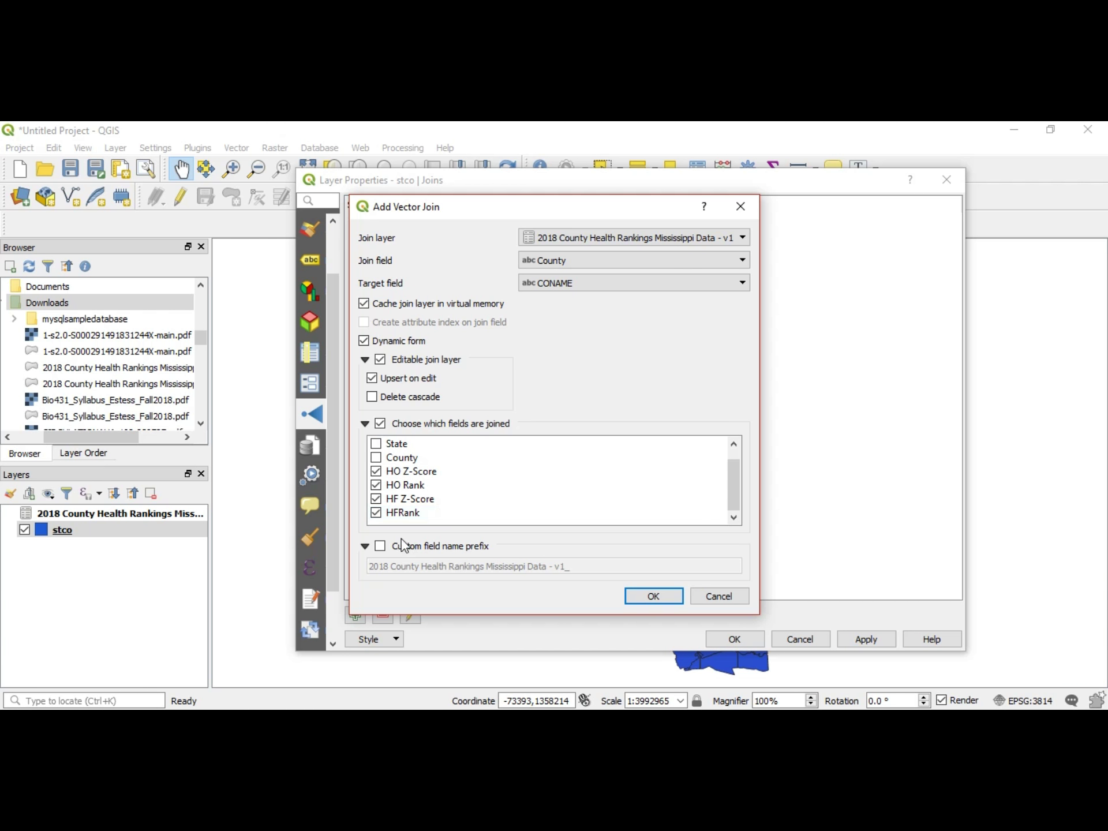
{"action": "left_click", "coordinate": [380, 546]}
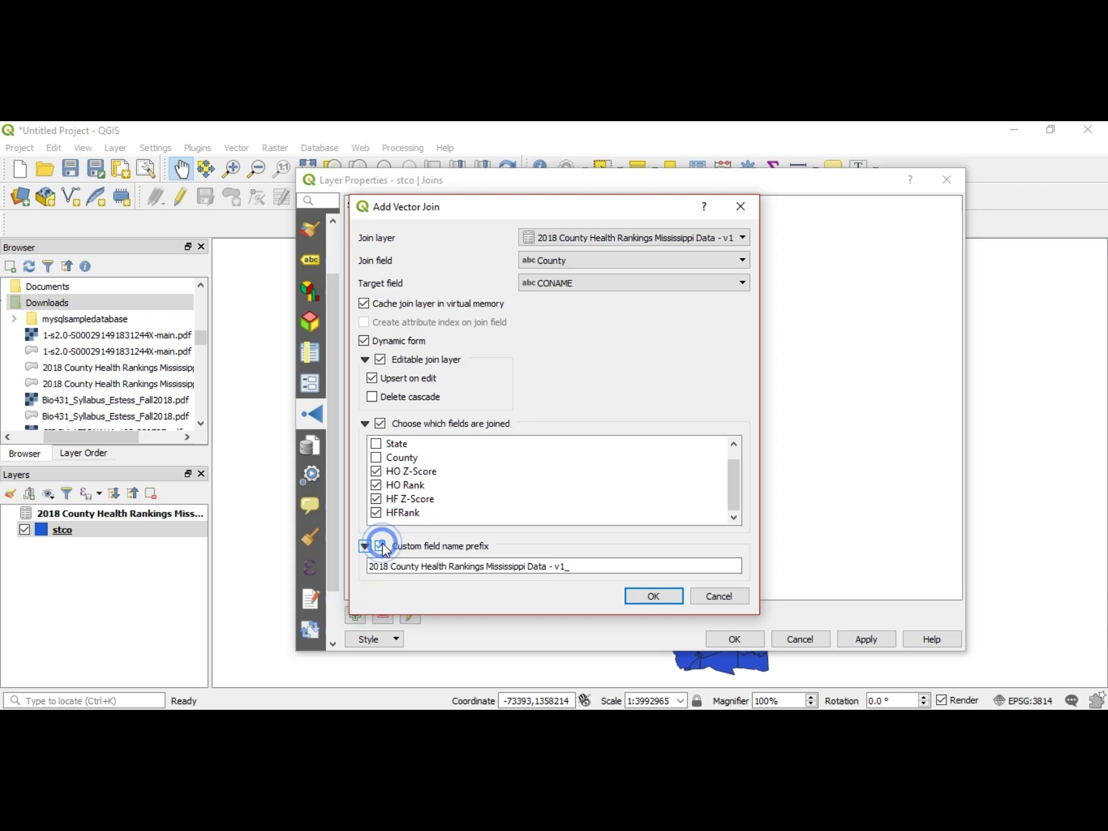
{"action": "left_click", "coordinate": [581, 570]}
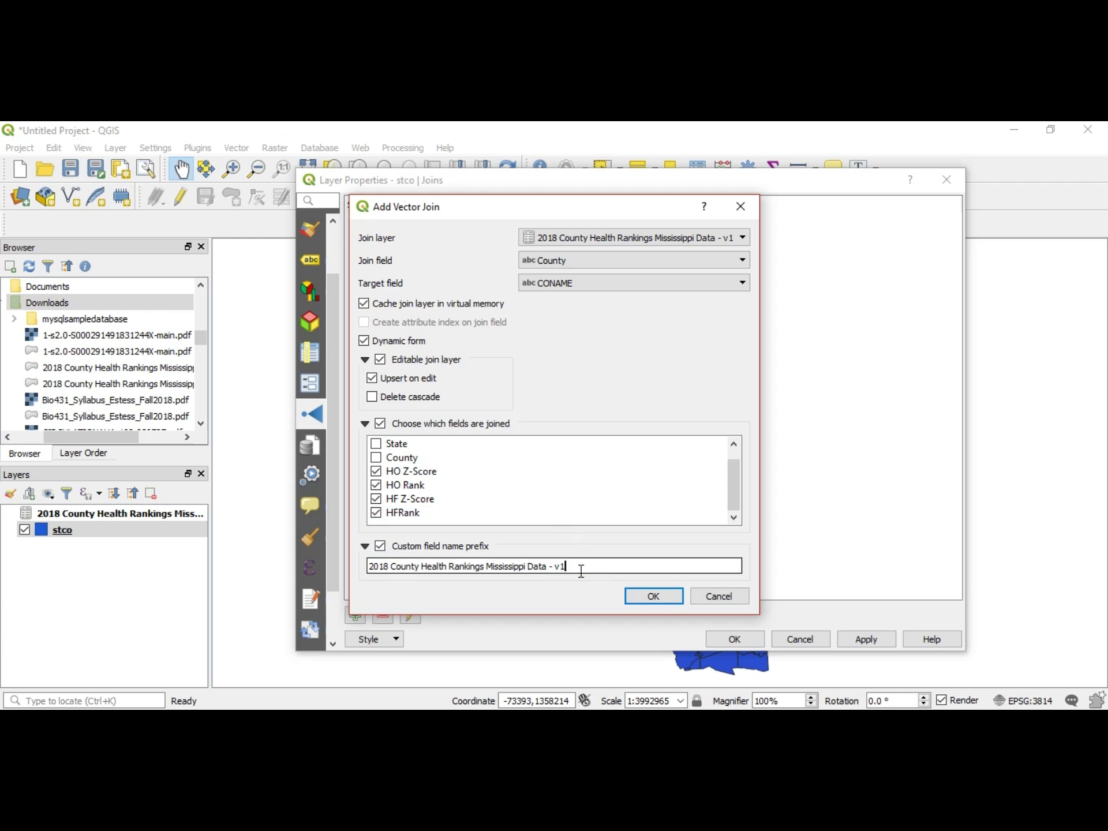
{"action": "key", "text": "BackSpace"}
{"action": "key", "text": "BackSpace"}
{"action": "key", "text": "BackSpace"}
{"action": "key", "text": "BackSpace"}
{"action": "key", "text": "BackSpace"}
{"action": "key", "text": "BackSpace"}
{"action": "key", "text": "BackSpace"}
{"action": "key", "text": "BackSpace"}
{"action": "key", "text": "BackSpace"}
{"action": "key", "text": "BackSpace"}
{"action": "key", "text": "BackSpace"}
{"action": "key", "text": "BackSpace"}
{"action": "key", "text": "BackSpace"}
{"action": "key", "text": "BackSpace"}
{"action": "key", "text": "BackSpace"}
{"action": "key", "text": "BackSpace"}
{"action": "key", "text": "BackSpace"}
{"action": "key", "text": "BackSpace"}
{"action": "key", "text": "BackSpace"}
{"action": "key", "text": "BackSpace"}
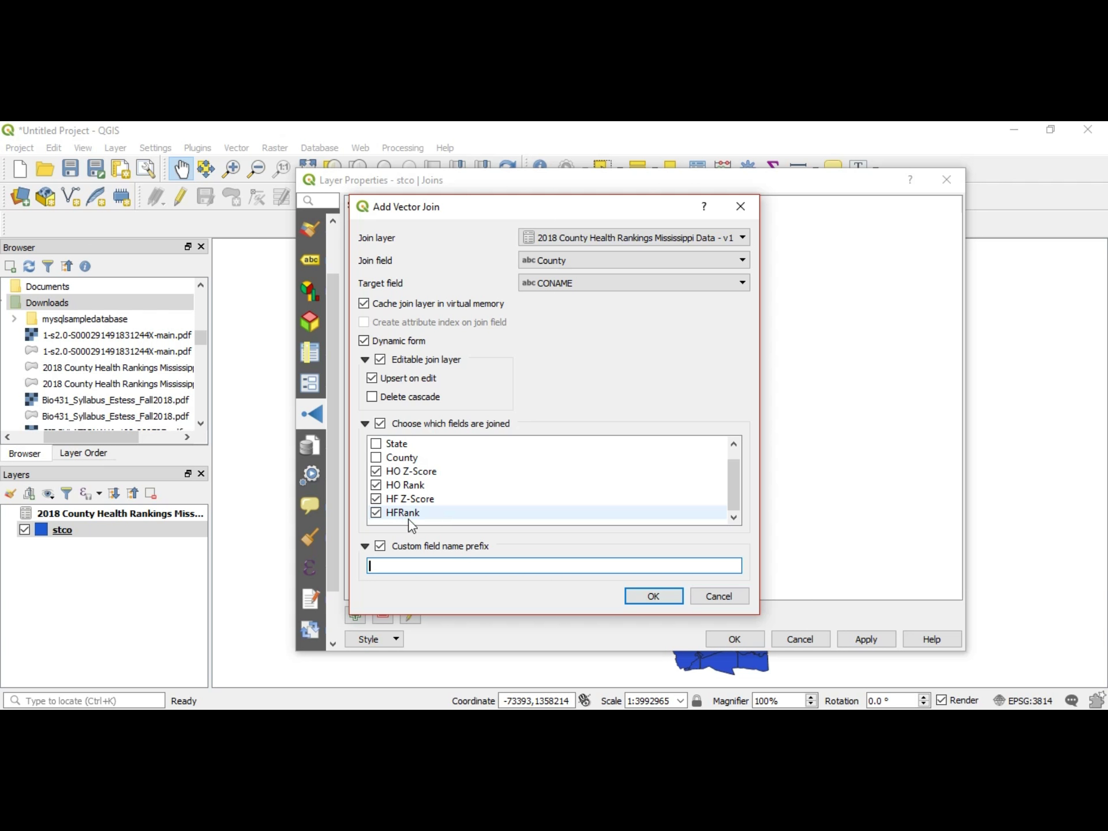
{"action": "left_click", "coordinate": [655, 597]}
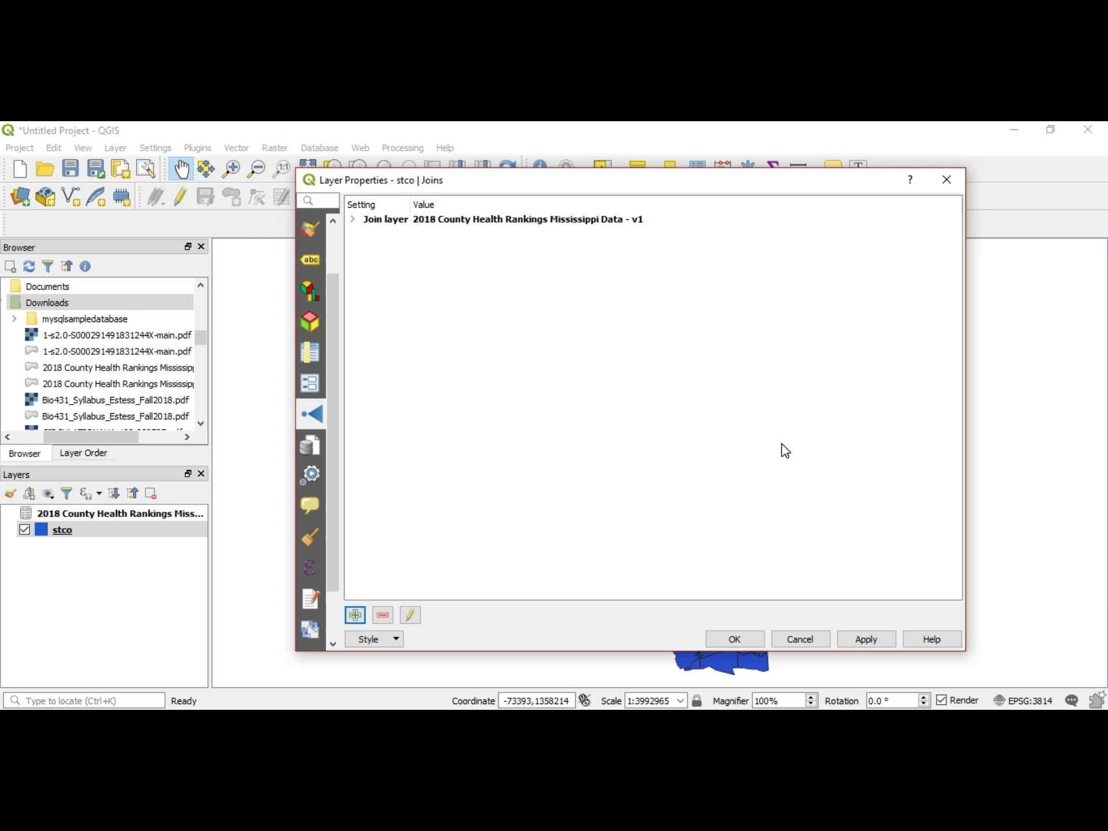
Apply the join, close the layer properties, and open stco's attribute table.
{"action": "left_click", "coordinate": [860, 631]}
{"action": "left_click", "coordinate": [746, 640]}
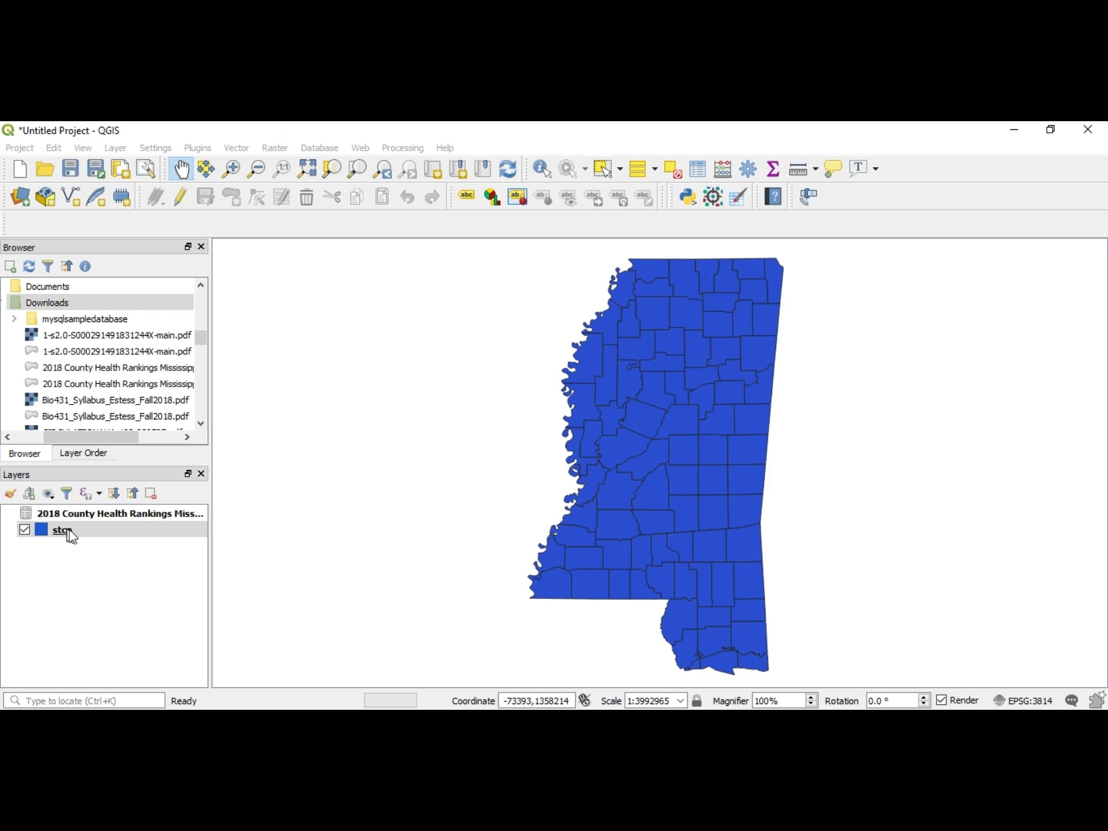
{"action": "left_click", "coordinate": [68, 532]}
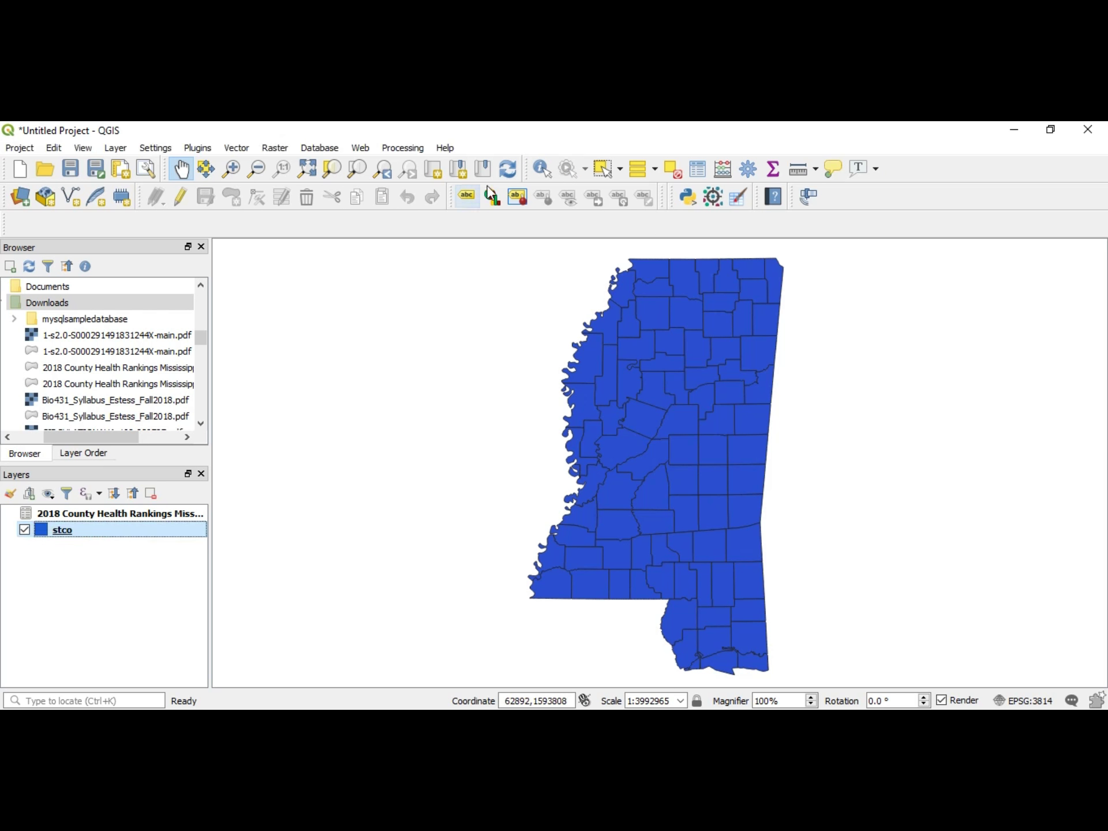
{"action": "left_click", "coordinate": [700, 165]}
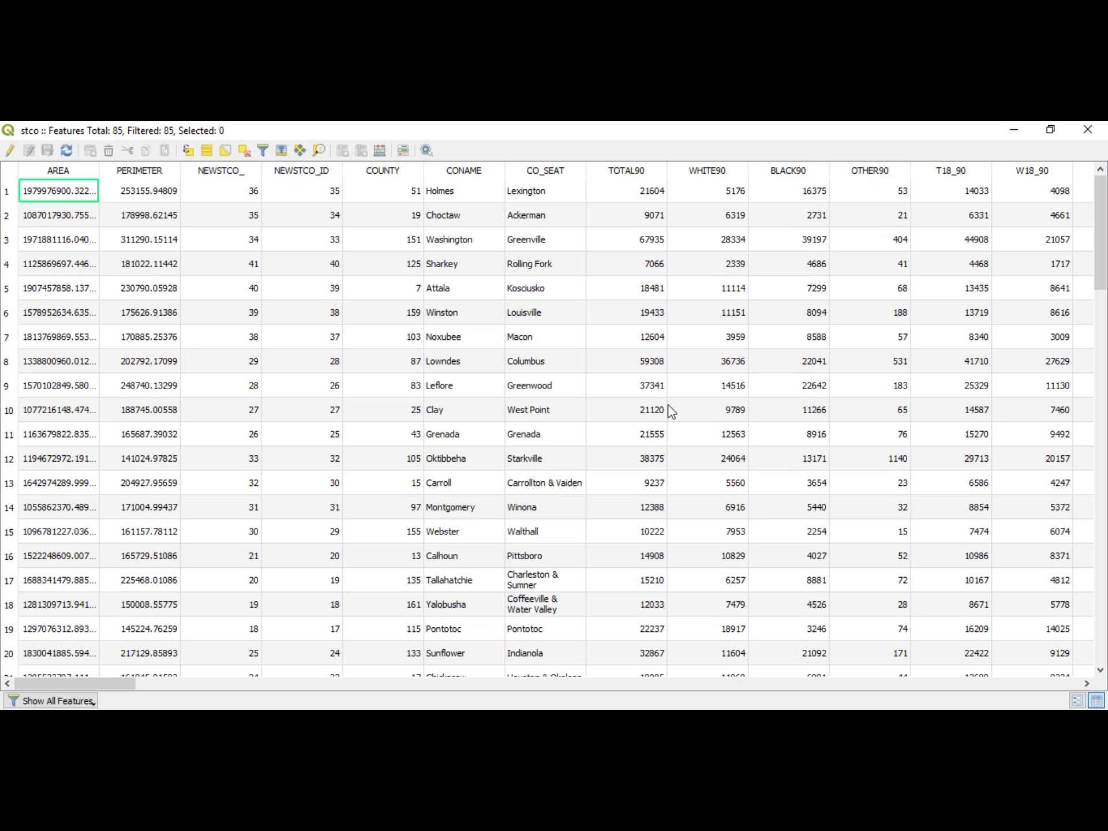
Scroll to the joined HO and HF columns at the table's end, then close it.
{"action": "left_click_drag", "start_coordinate": [83, 681], "coordinate": [873, 676]}
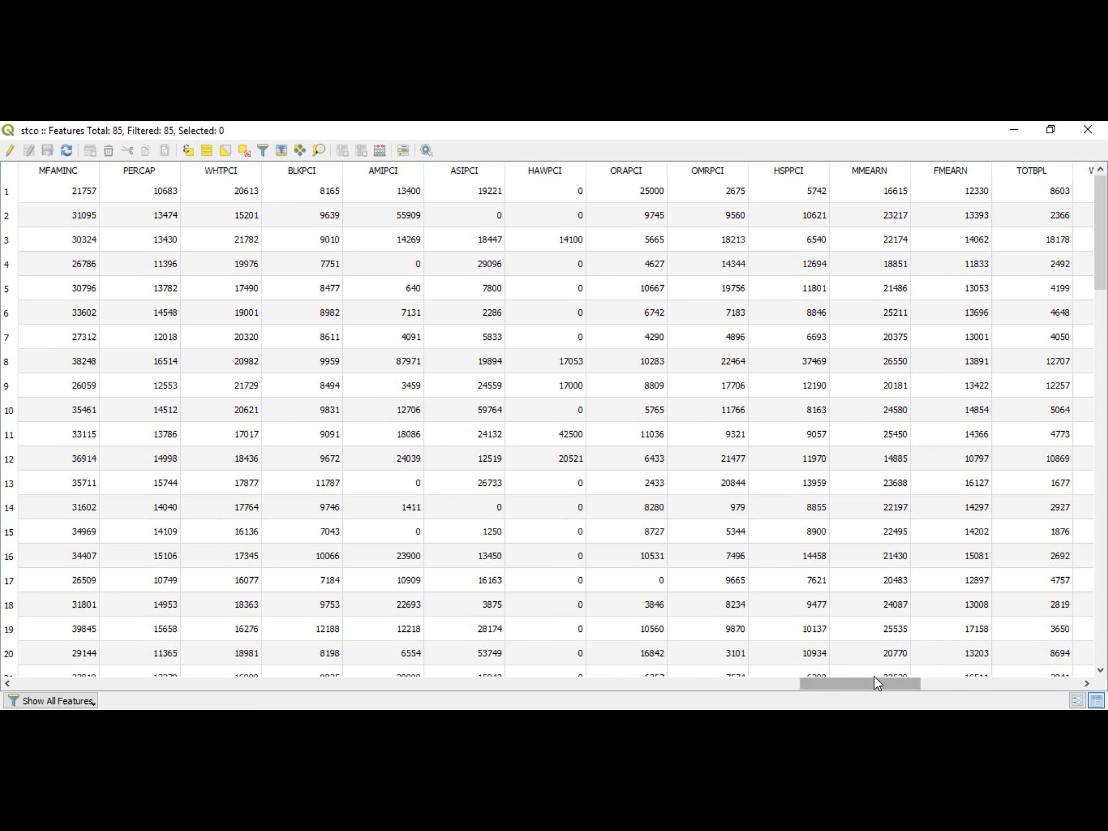
{"action": "left_click", "coordinate": [874, 676]}
{"action": "left_click_drag", "start_coordinate": [873, 687], "coordinate": [1053, 669]}
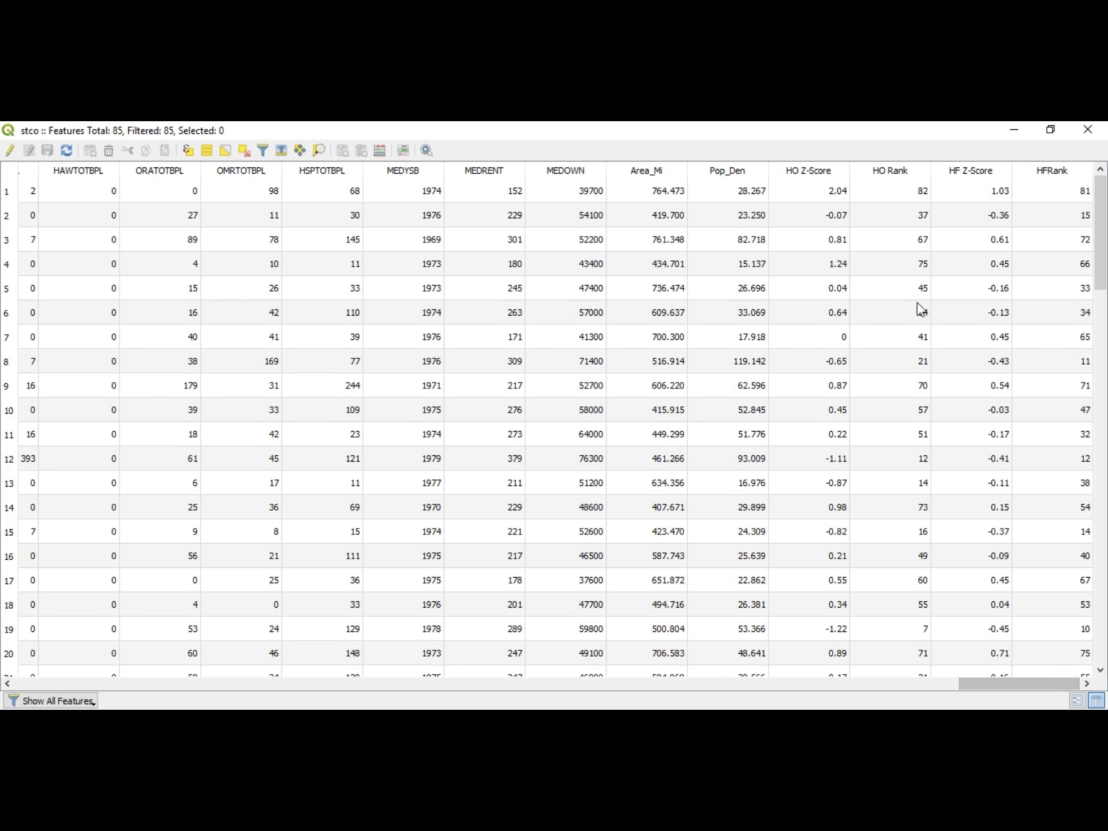
{"action": "left_click", "coordinate": [1088, 130]}
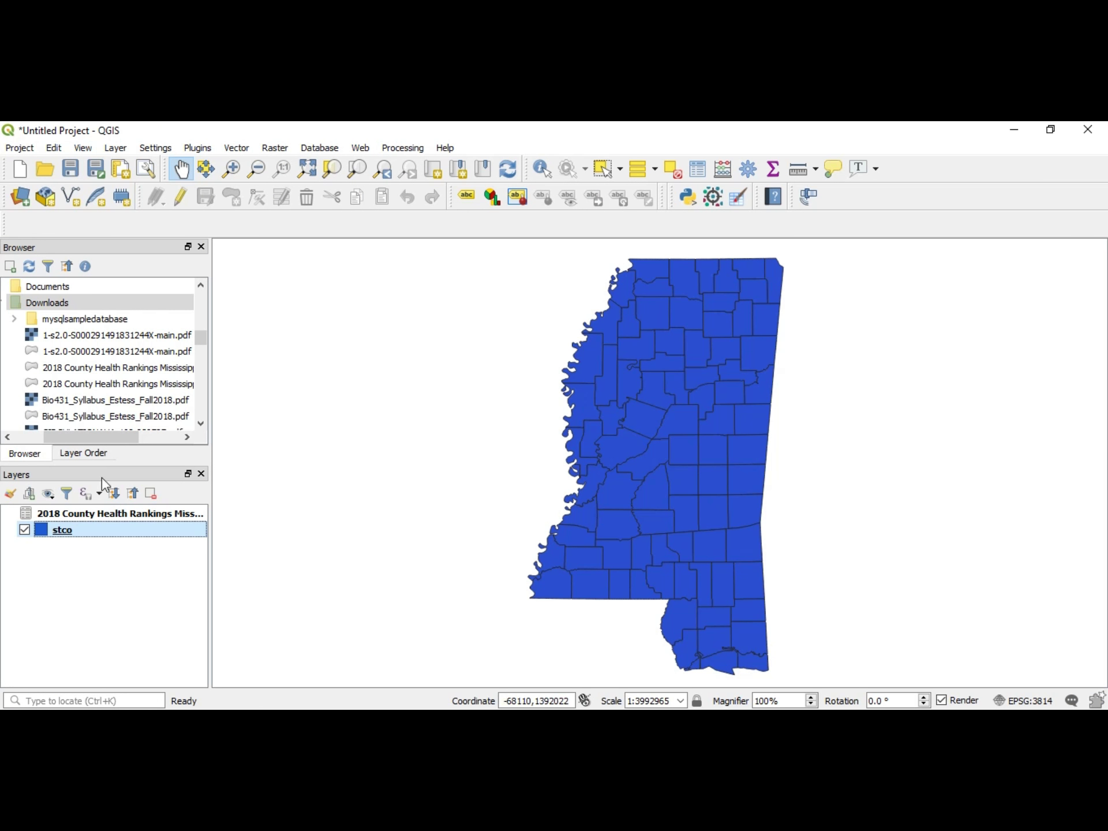